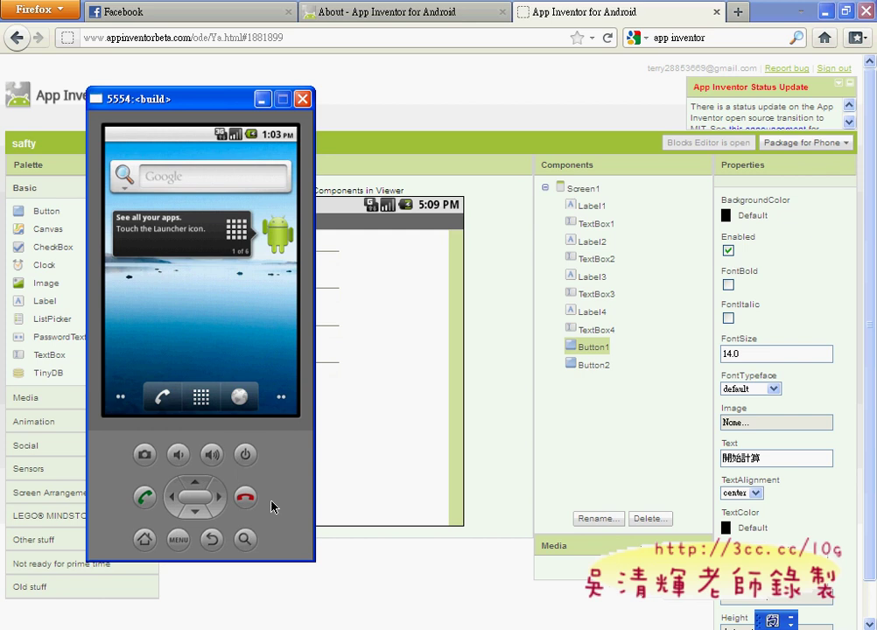
Step: Connect the Blocks Editor to emulator-5554 and confirm restarting the app on it
{"action": "left_click", "coordinate": [707, 142]}
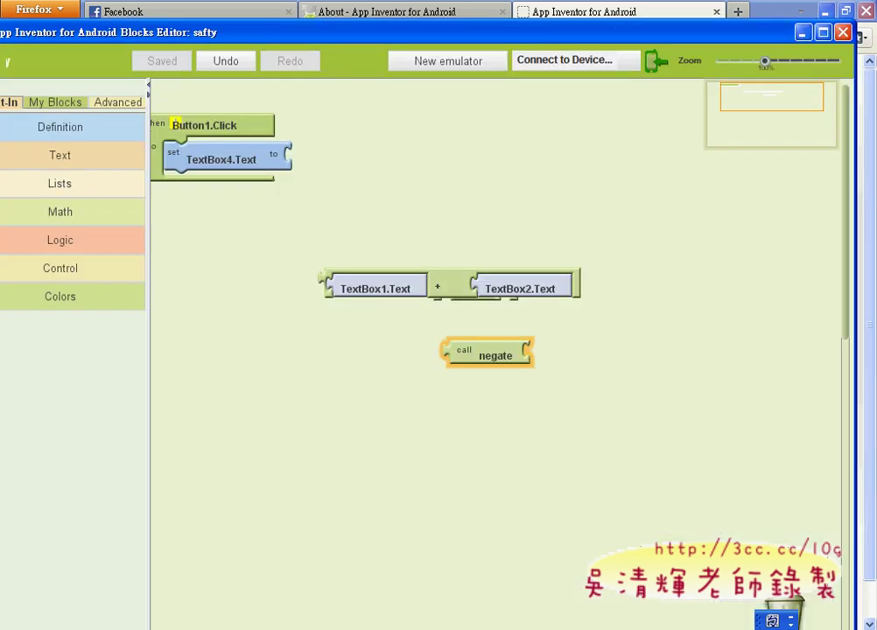
{"action": "left_click", "coordinate": [610, 66]}
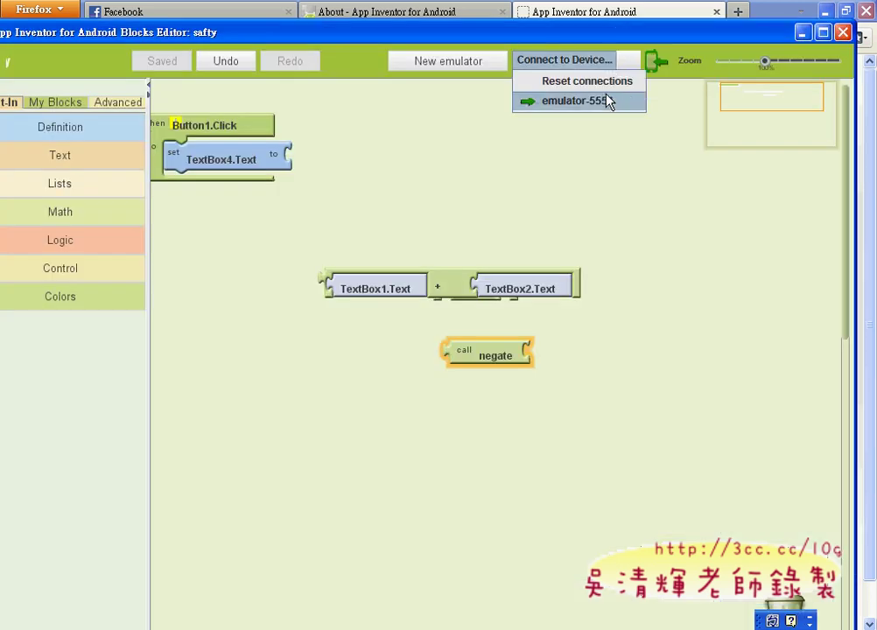
{"action": "left_click", "coordinate": [609, 103]}
{"action": "left_click", "coordinate": [394, 378]}
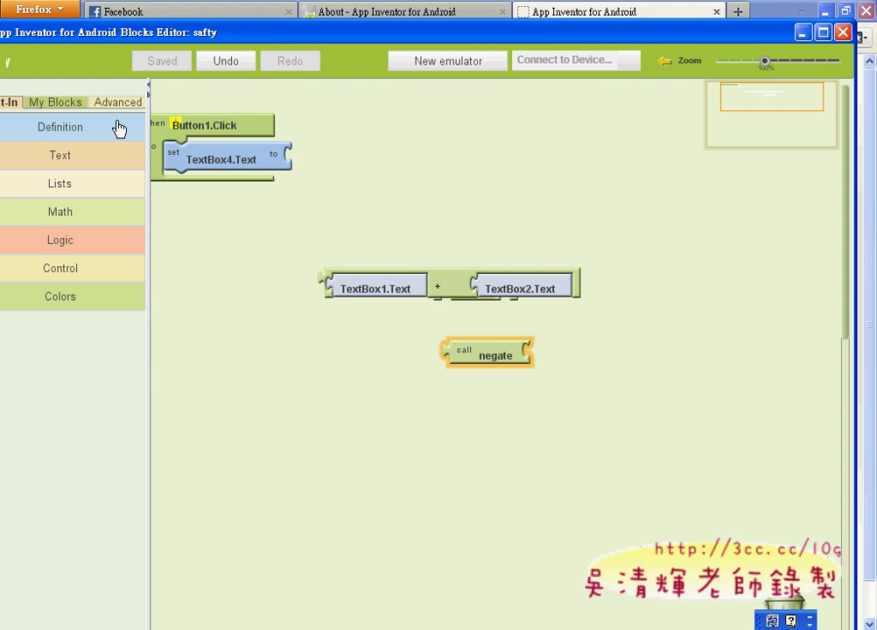
Step: From My Blocks, plug the TextBox1.Text + TextBox2.Text sum into set TextBox4.Text
{"action": "left_click", "coordinate": [59, 107]}
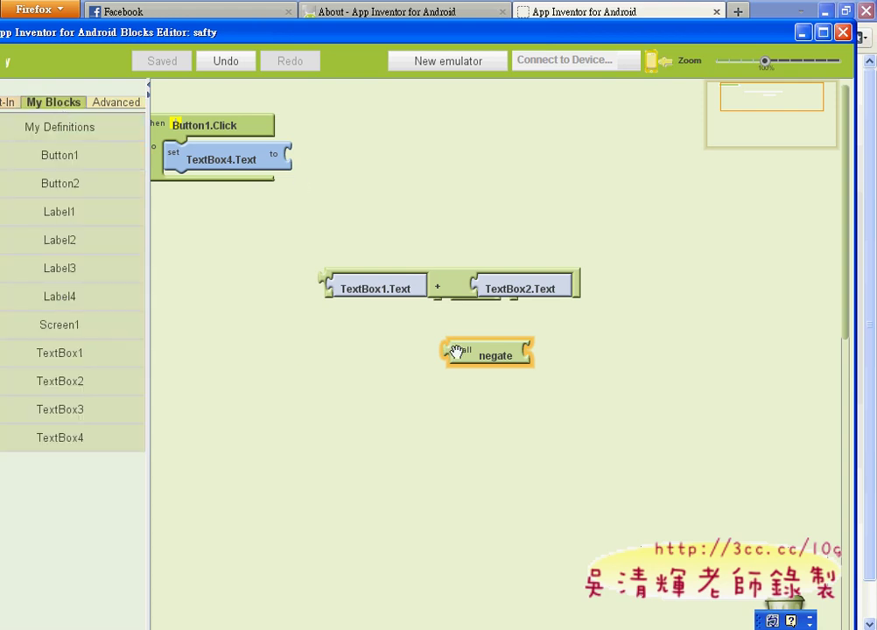
{"action": "mouse_move", "coordinate": [447, 289]}
{"action": "left_click_drag", "start_coordinate": [447, 289], "coordinate": [246, 168]}
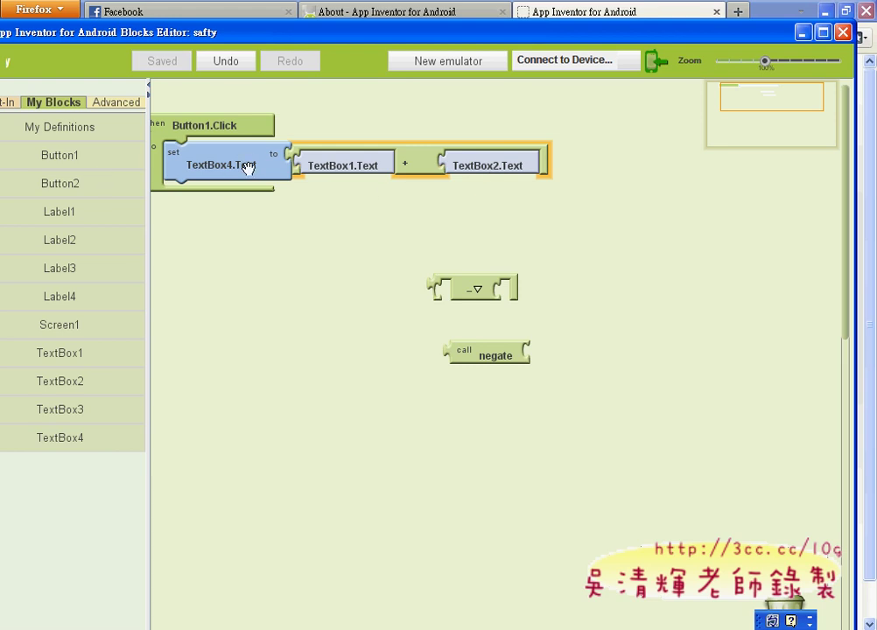
{"action": "mouse_move", "coordinate": [730, 127]}
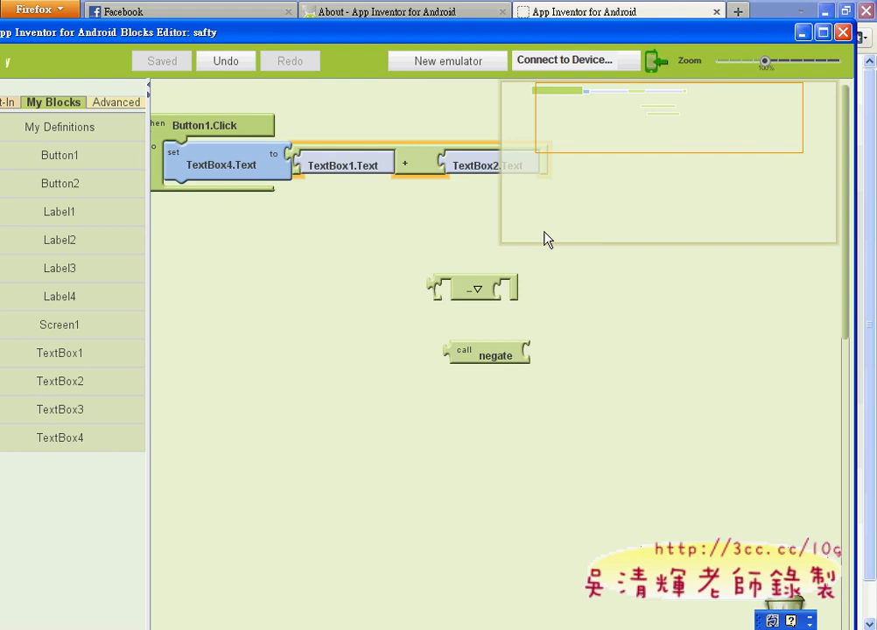
Step: Run 開始計算 on the emulator with empty text boxes, then end the app after the + error
{"action": "left_click", "coordinate": [802, 32]}
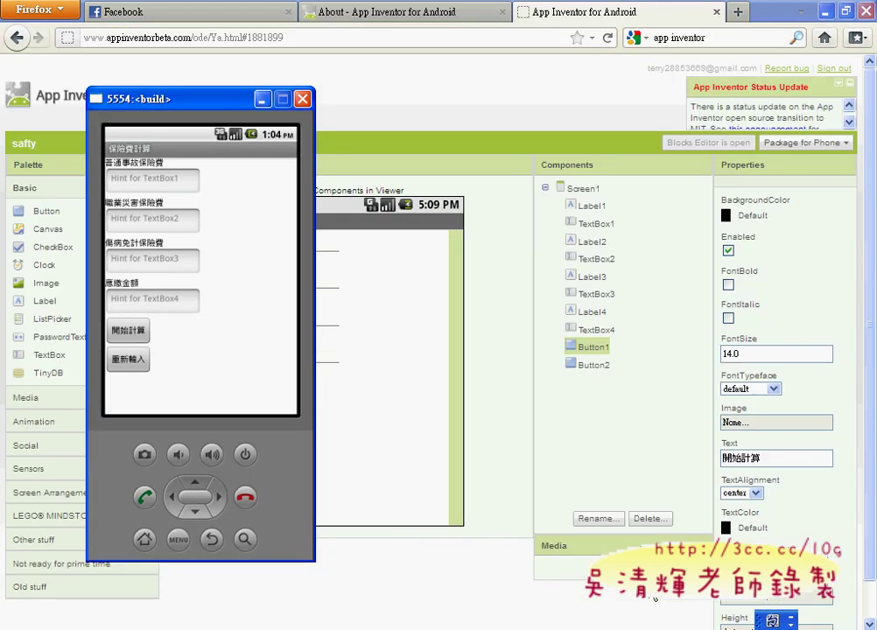
{"action": "left_click", "coordinate": [158, 187]}
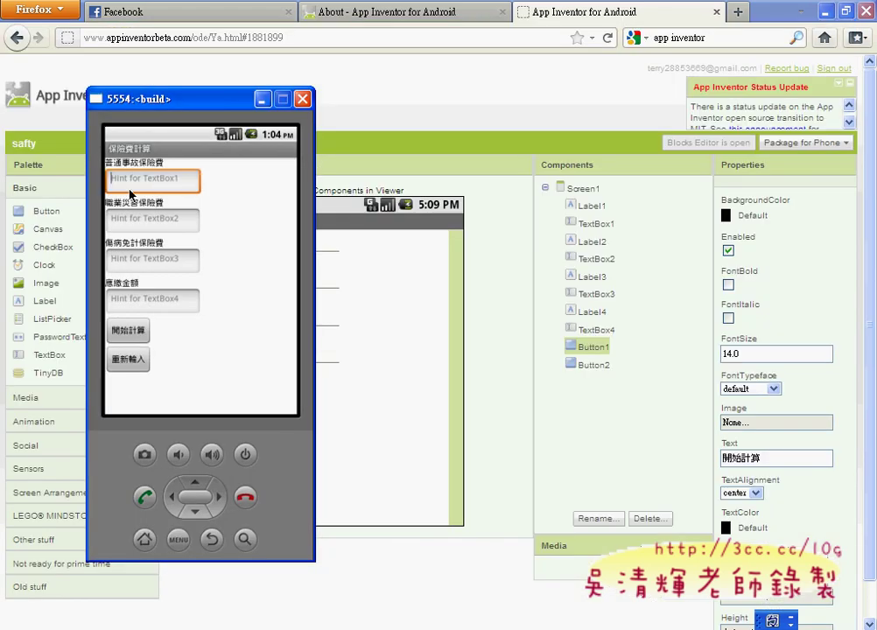
{"action": "key", "text": "Down"}
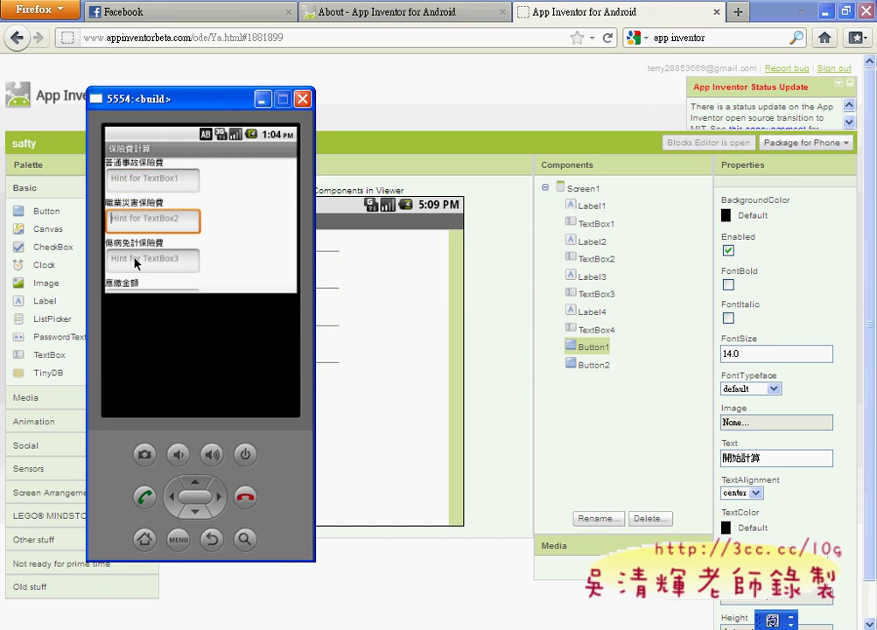
{"action": "key", "text": "Down"}
{"action": "key", "text": "Down"}
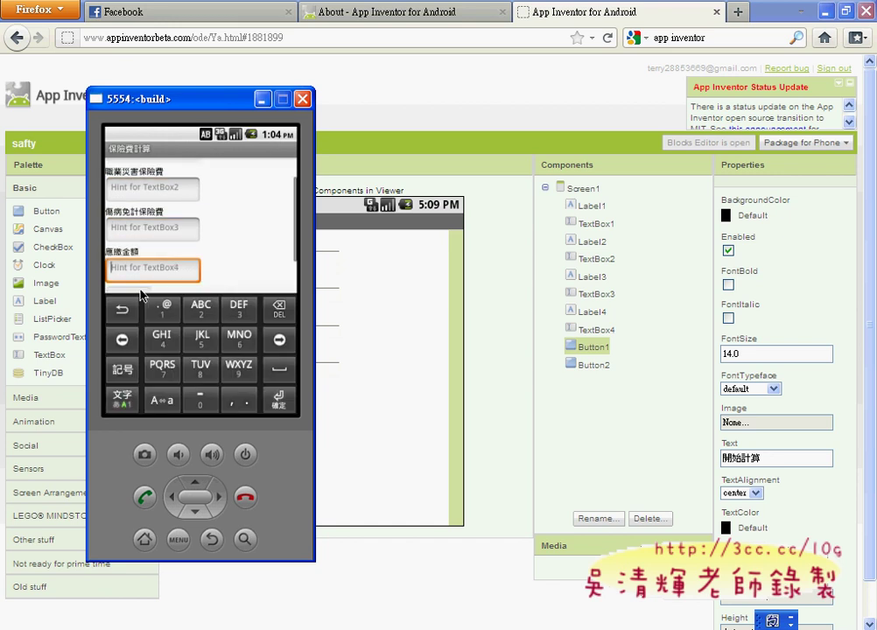
{"action": "left_click", "coordinate": [154, 291]}
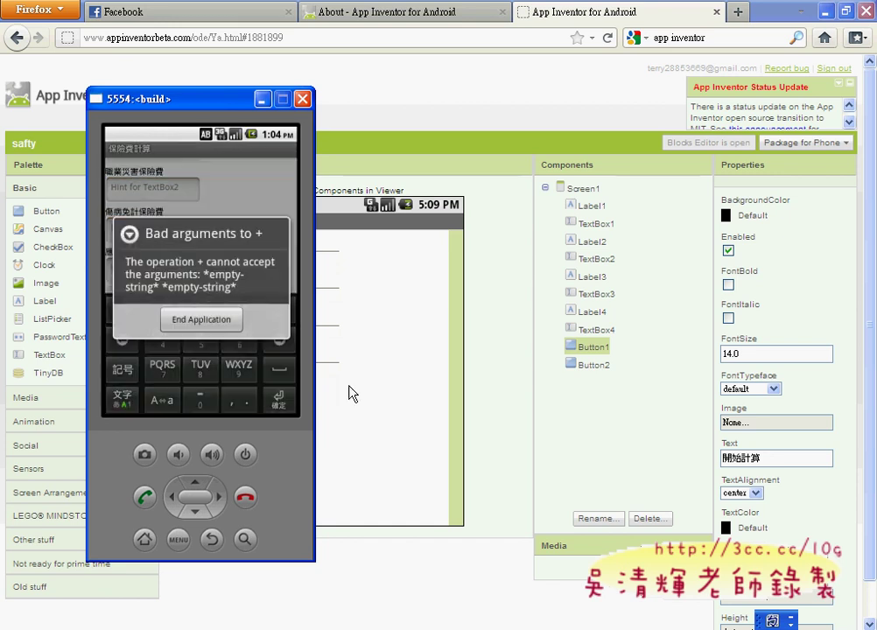
{"action": "left_click", "coordinate": [207, 325]}
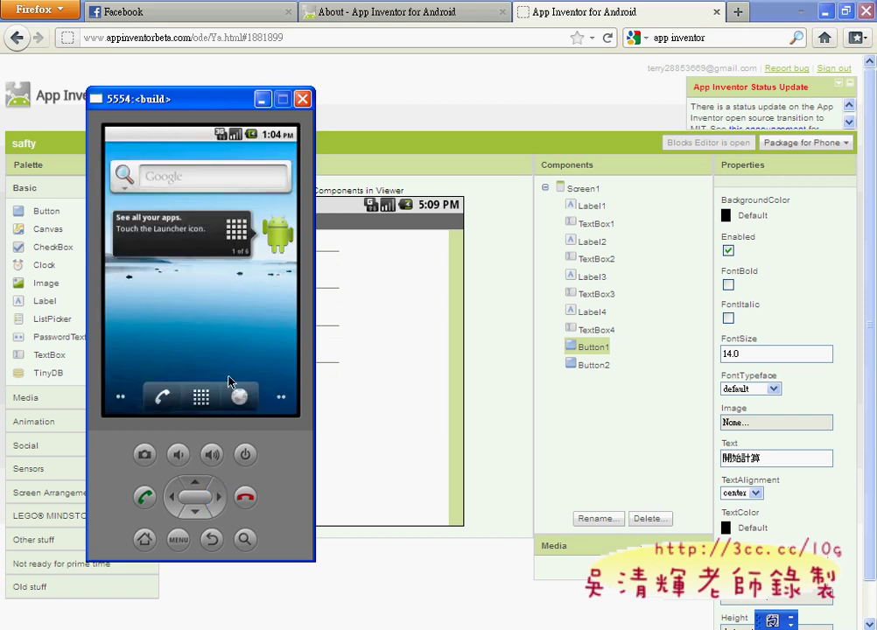
{"action": "left_click_drag", "start_coordinate": [209, 99], "coordinate": [417, 104]}
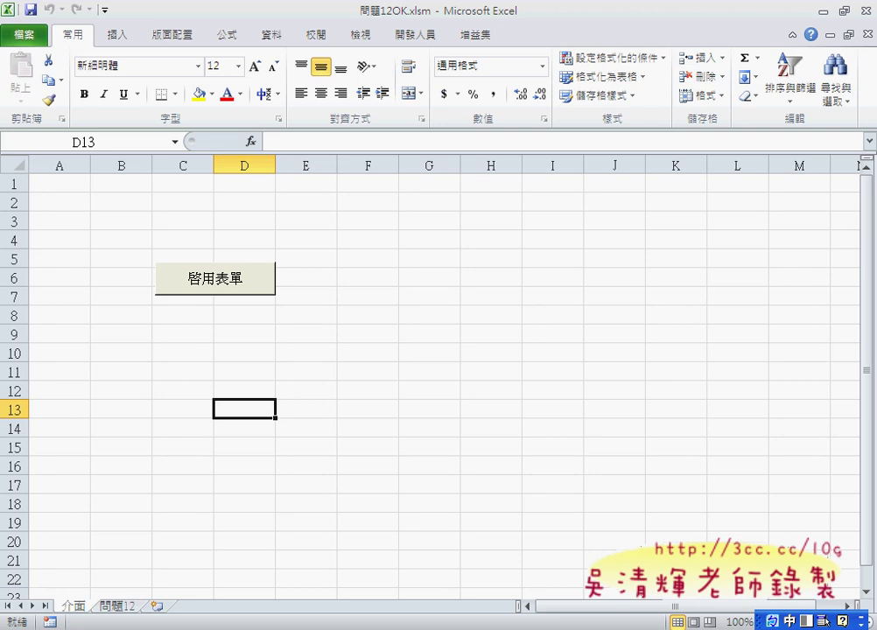
Step: Launch the 資料分類 form with 啓用表單, pick 業務 as the classification item, and confirm with 確定
{"action": "left_click", "coordinate": [240, 289]}
{"action": "mouse_move", "coordinate": [370, 231]}
{"action": "left_mouse_down"}
{"action": "mouse_move", "coordinate": [486, 237]}
{"action": "mouse_move", "coordinate": [450, 241]}
{"action": "left_mouse_up"}
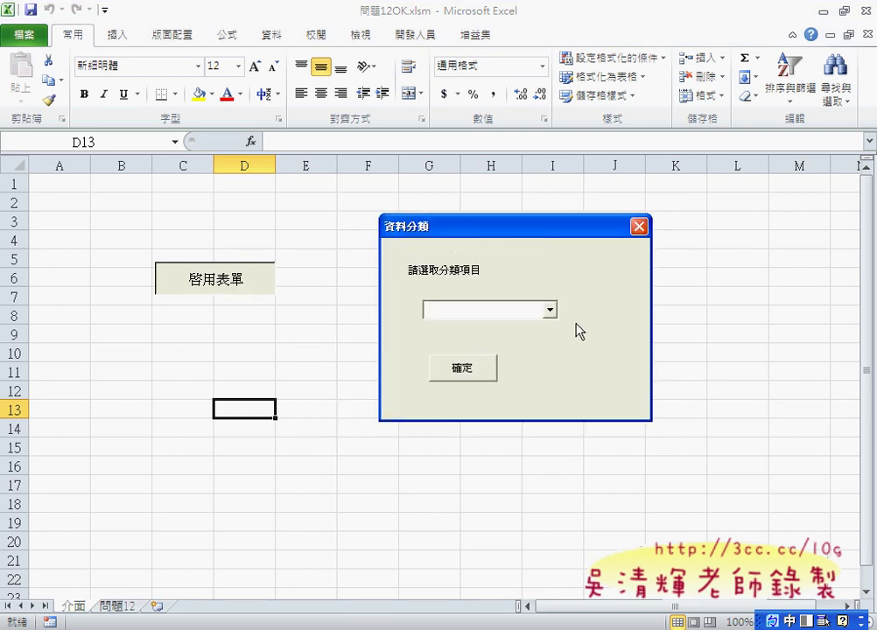
{"action": "left_click", "coordinate": [551, 310]}
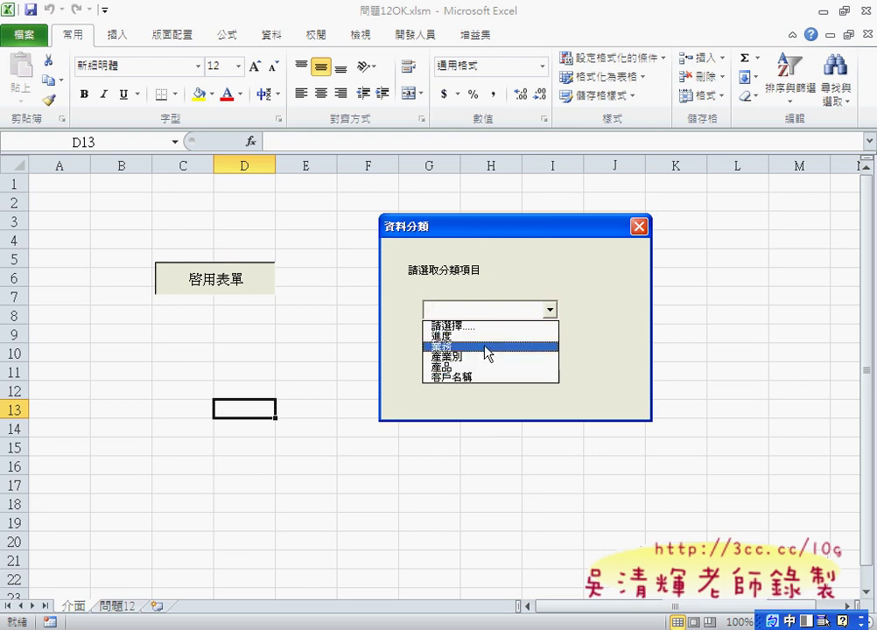
{"action": "left_click", "coordinate": [487, 348]}
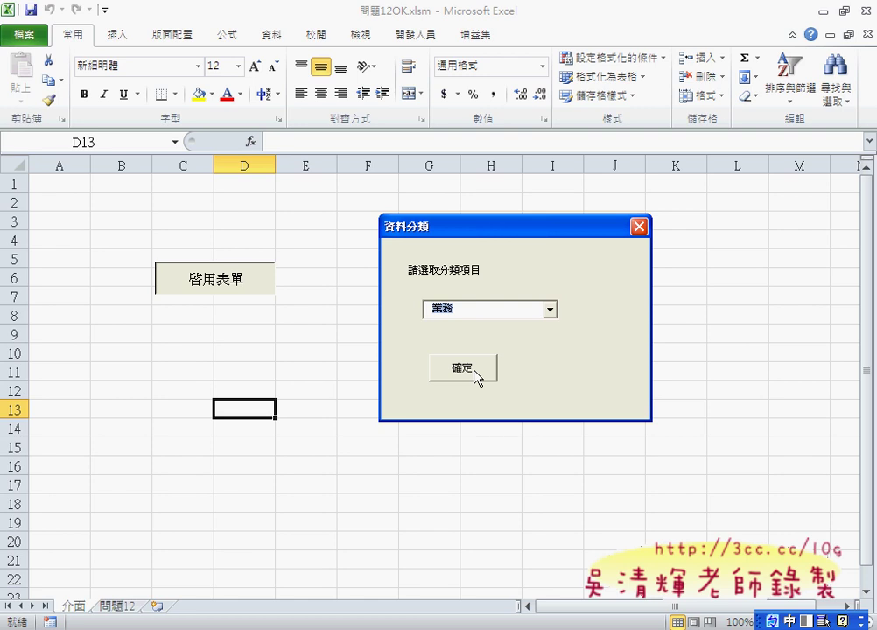
{"action": "left_click", "coordinate": [474, 372]}
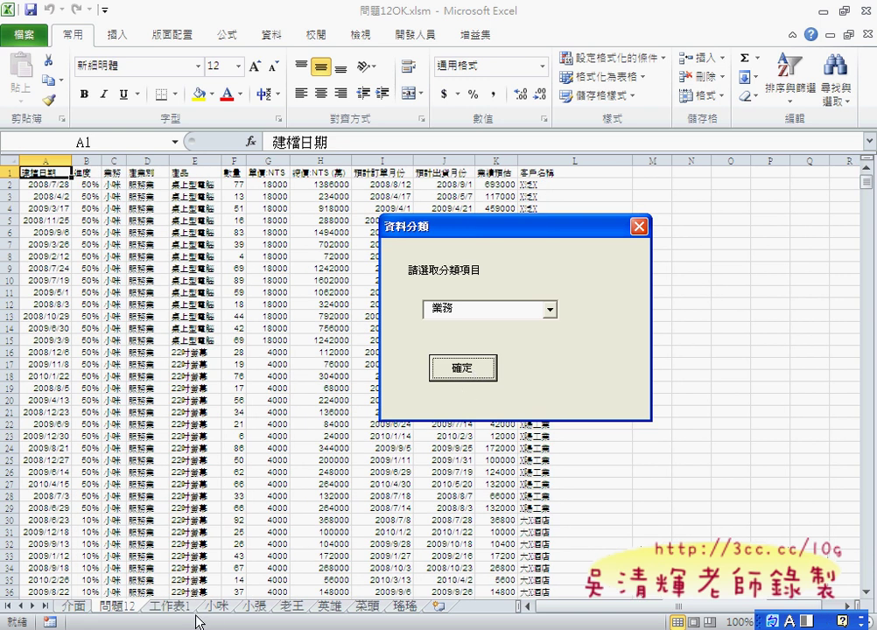
Step: Close the form and select the salesperson entries in 工作表1's 業務 column
{"action": "left_click", "coordinate": [640, 227]}
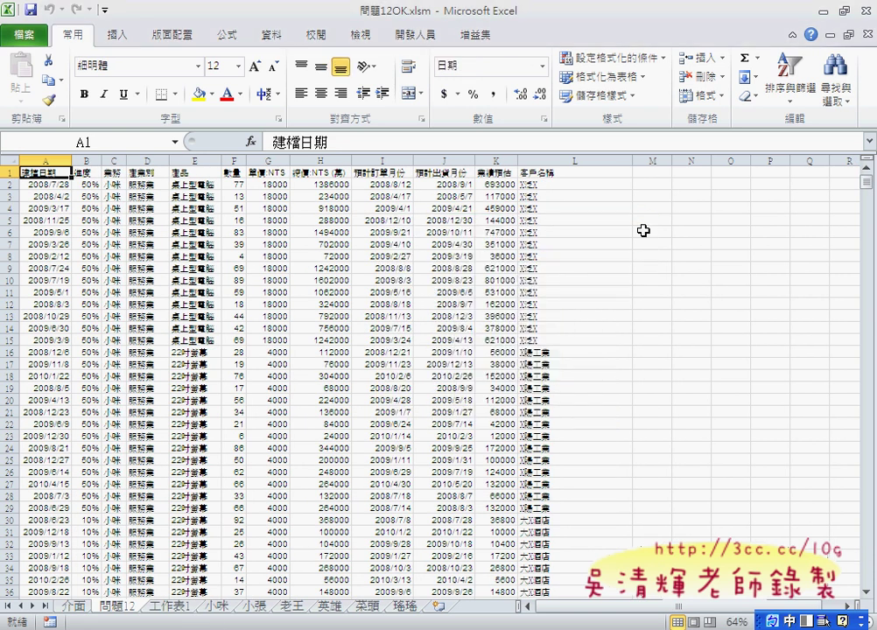
{"action": "left_click", "coordinate": [167, 607]}
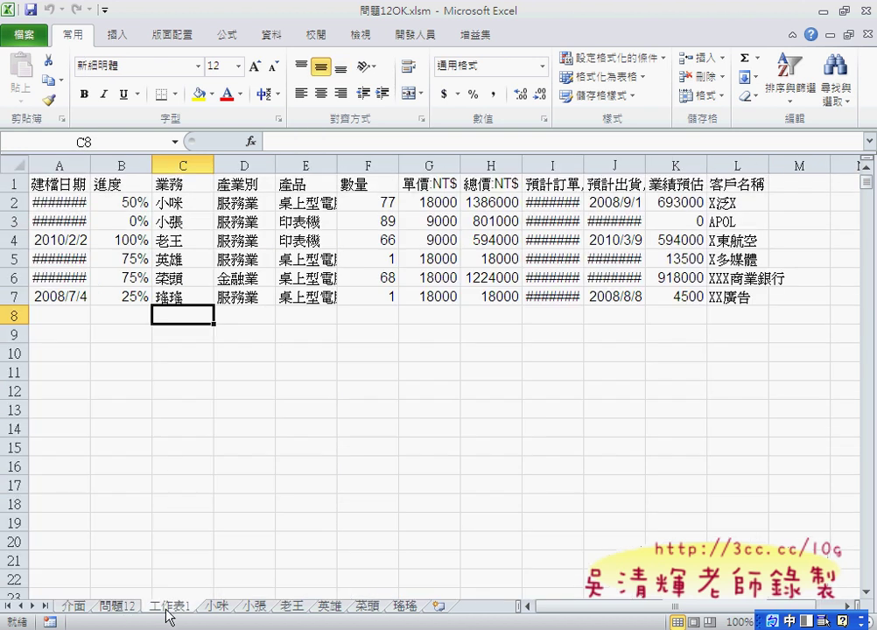
{"action": "left_click_drag", "start_coordinate": [177, 185], "coordinate": [175, 298]}
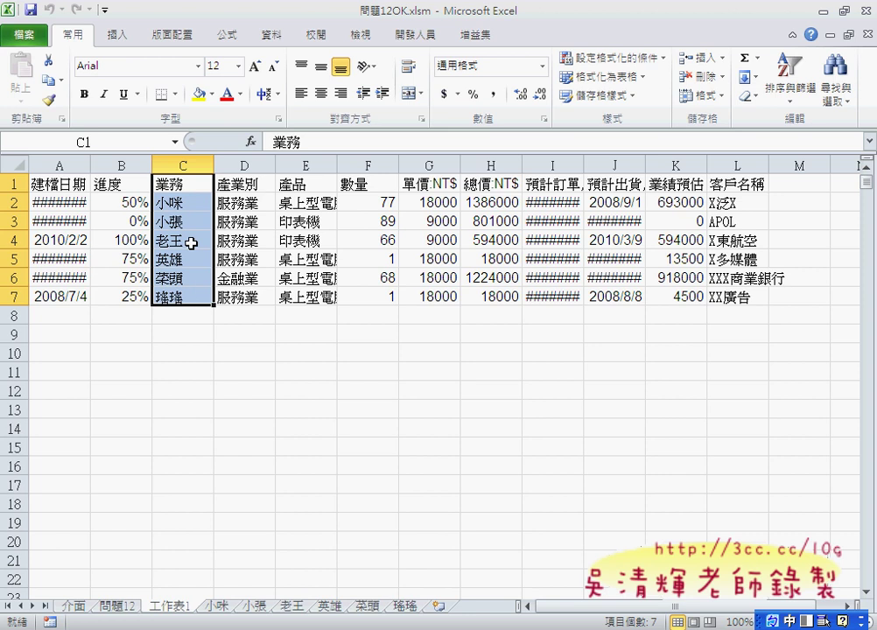
{"action": "left_click_drag", "start_coordinate": [186, 201], "coordinate": [185, 297]}
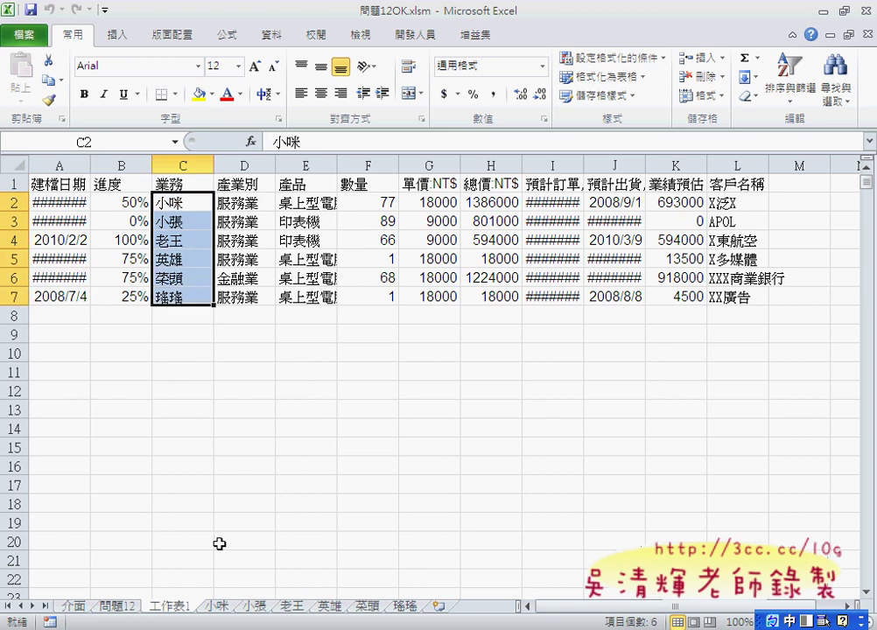
Step: Browse each of the six salesperson sheets in turn, then return to 工作表1
{"action": "left_click", "coordinate": [224, 608]}
{"action": "left_click", "coordinate": [257, 608]}
{"action": "left_click", "coordinate": [293, 608]}
{"action": "left_click", "coordinate": [330, 607]}
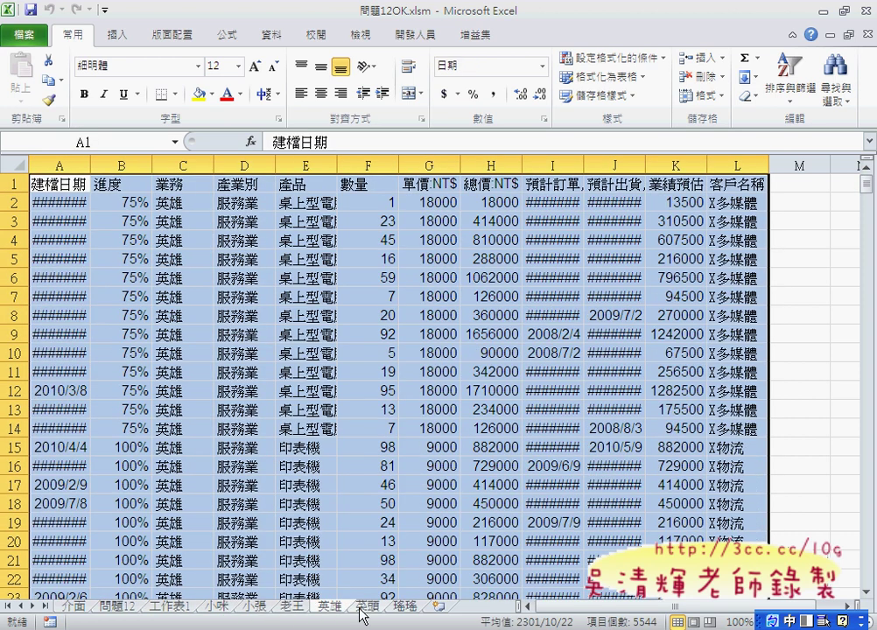
{"action": "left_click", "coordinate": [367, 607]}
{"action": "left_click", "coordinate": [405, 608]}
{"action": "left_click", "coordinate": [179, 609]}
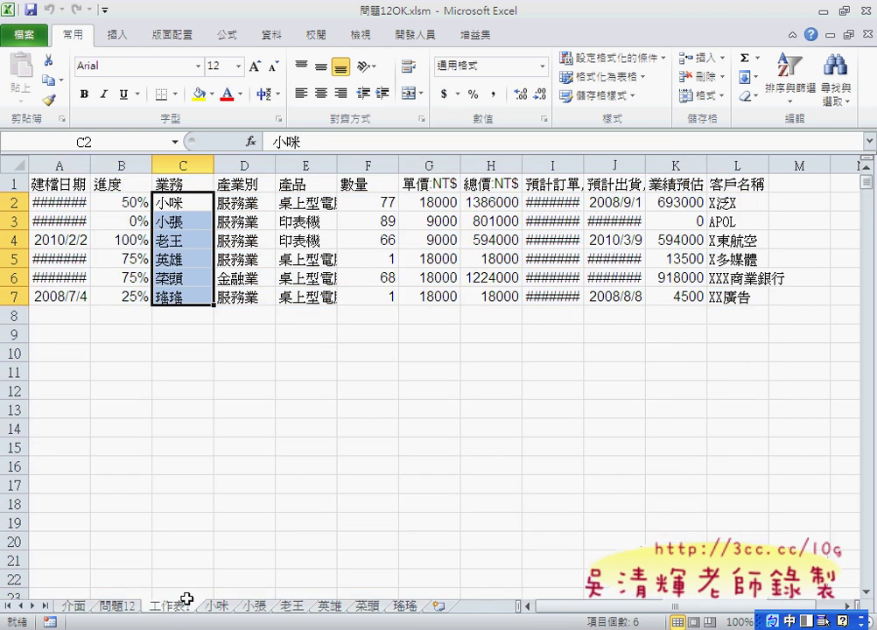
Step: Group 工作表1 with the salesperson sheets, delete them, and relaunch 資料分類 from 介面's 啓用表單
{"action": "left_click", "coordinate": [409, 606], "text": "shift"}
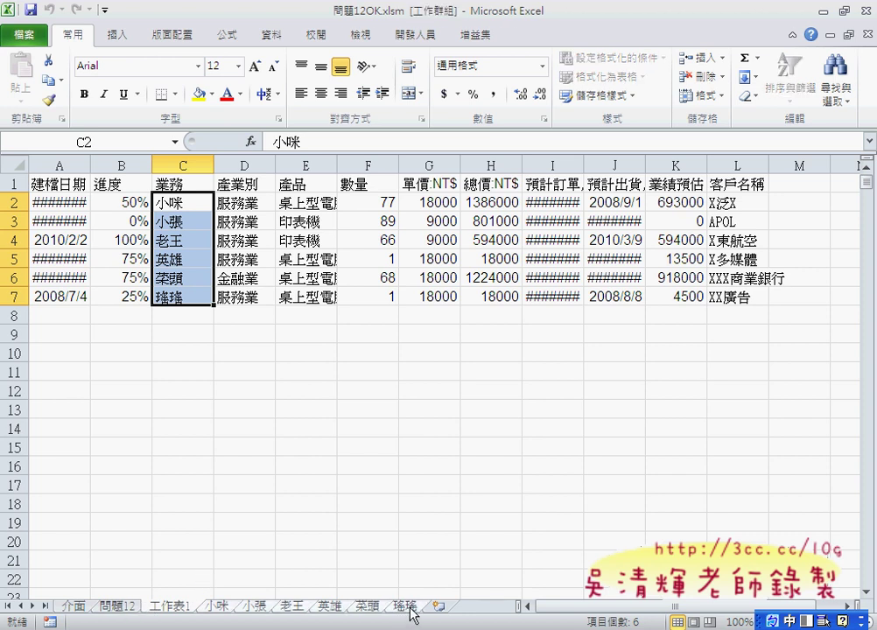
{"action": "left_click", "coordinate": [410, 606]}
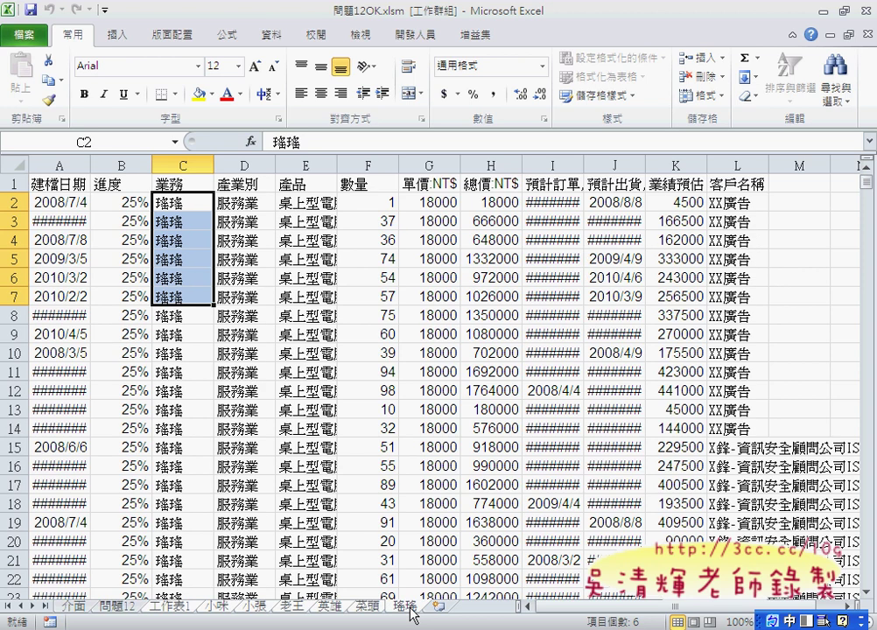
{"action": "right_click", "coordinate": [410, 606]}
{"action": "left_click", "coordinate": [456, 405]}
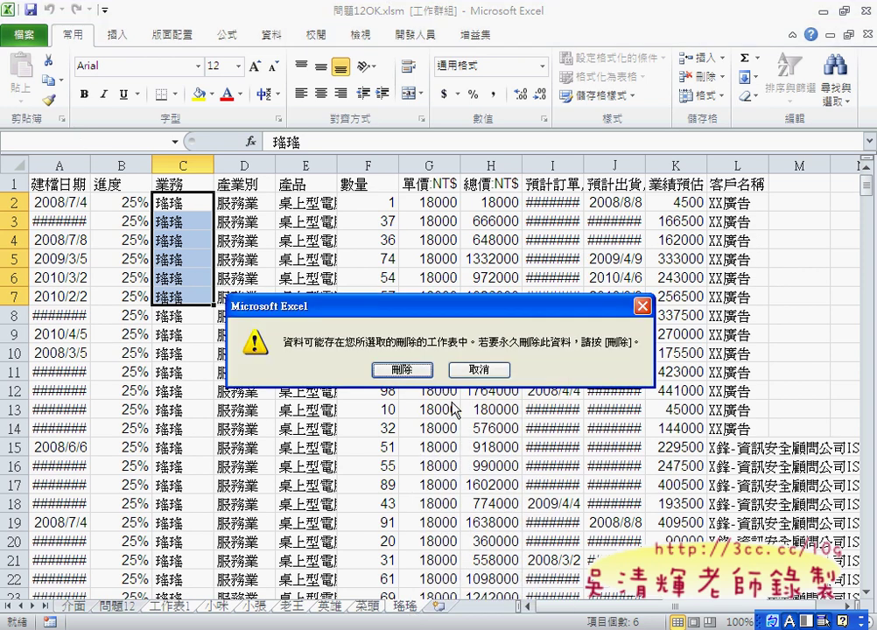
{"action": "left_click", "coordinate": [403, 367]}
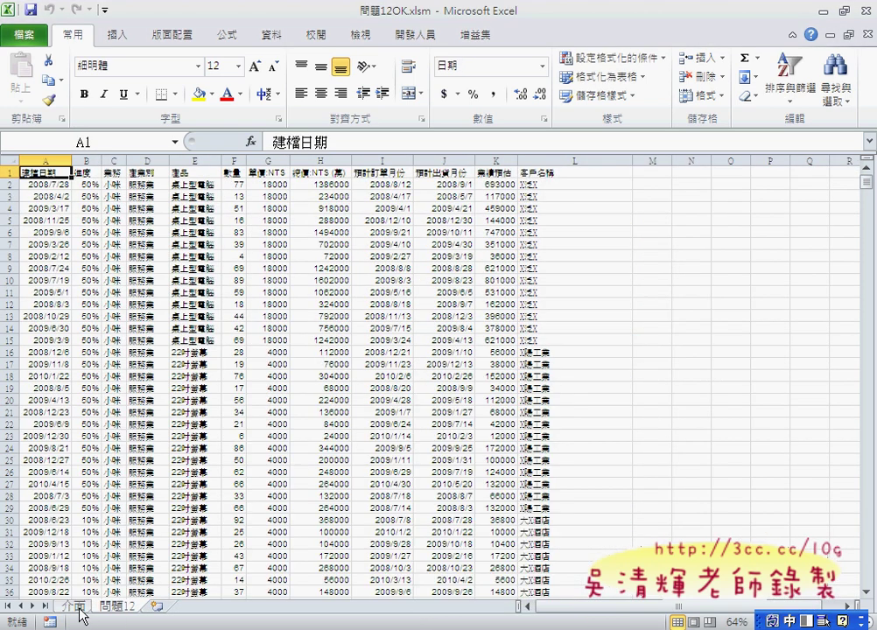
{"action": "left_click", "coordinate": [74, 606]}
{"action": "left_click", "coordinate": [212, 282]}
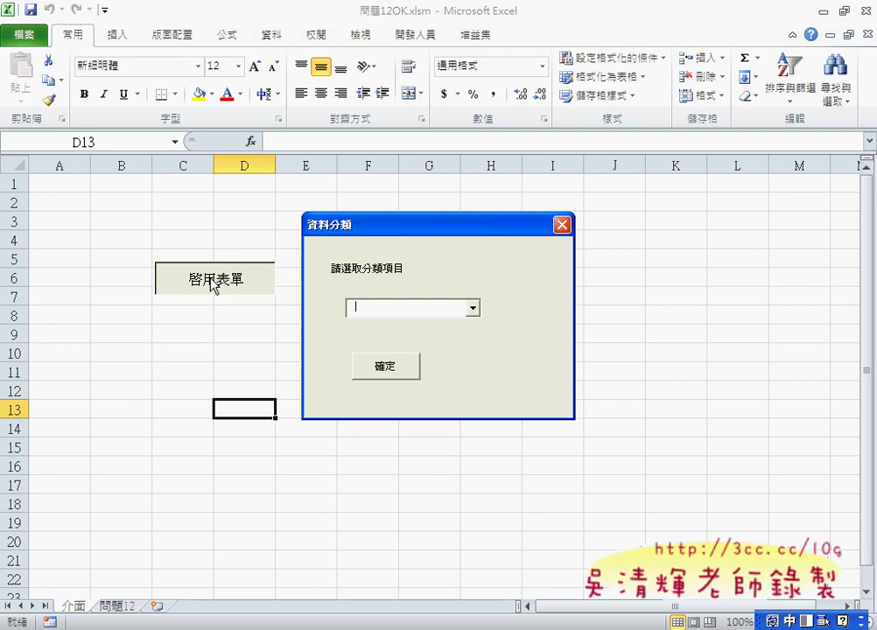
Step: Choose 產業別 in the 資料分類 combo box and confirm with 確定
{"action": "left_click", "coordinate": [474, 308]}
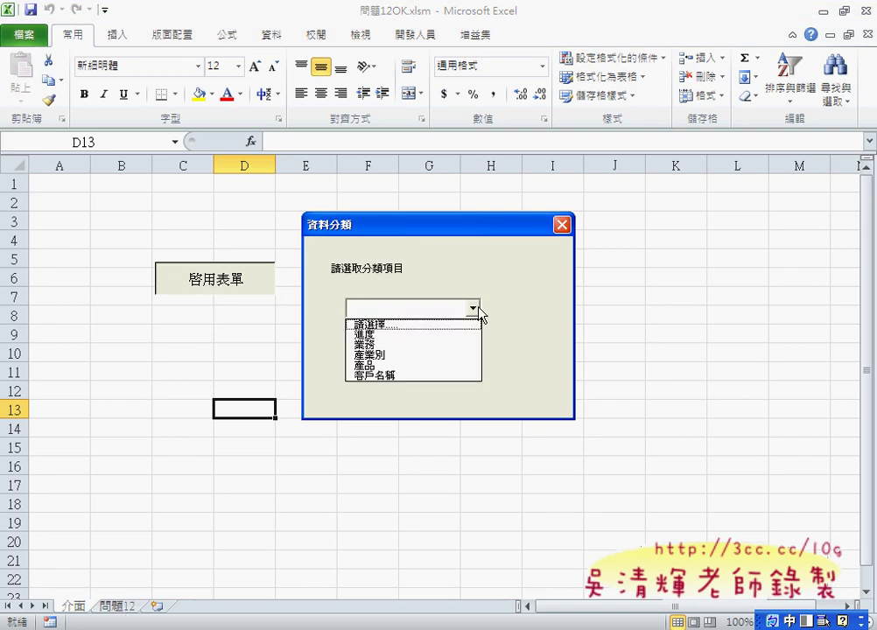
{"action": "left_click", "coordinate": [456, 356]}
{"action": "left_click", "coordinate": [413, 369]}
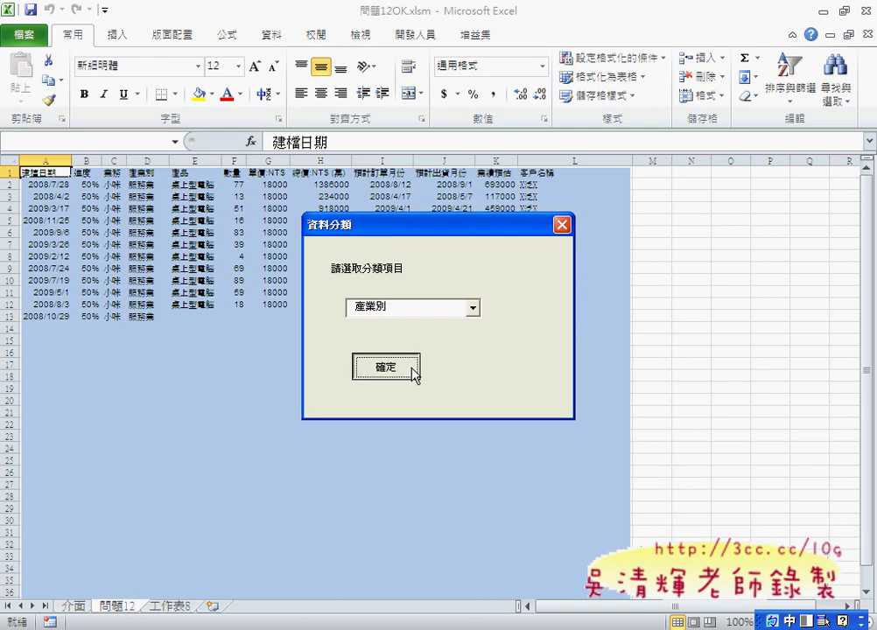